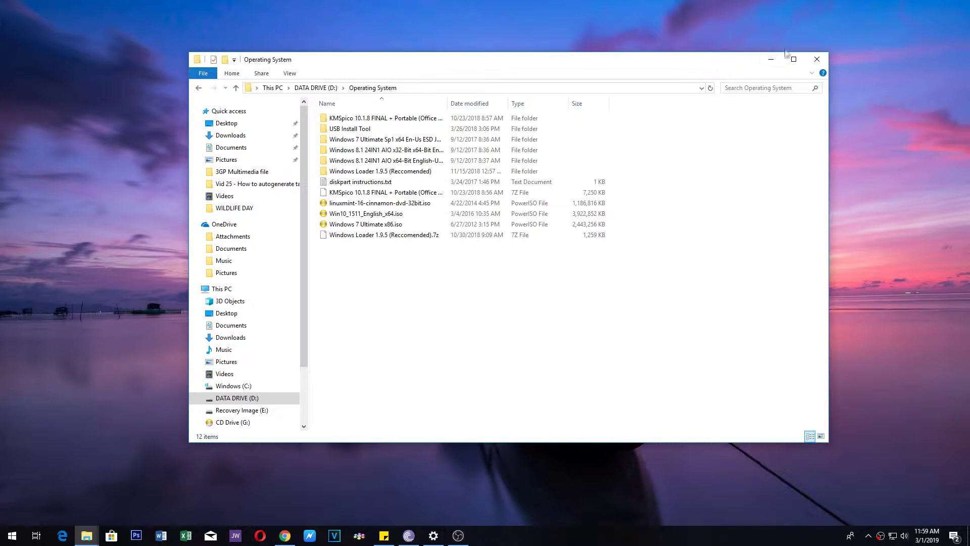
Open the USB Install Tool folder inside Operating System on the D: drive and run rufus-2.18.exe.
{"action": "left_click", "coordinate": [771, 59]}
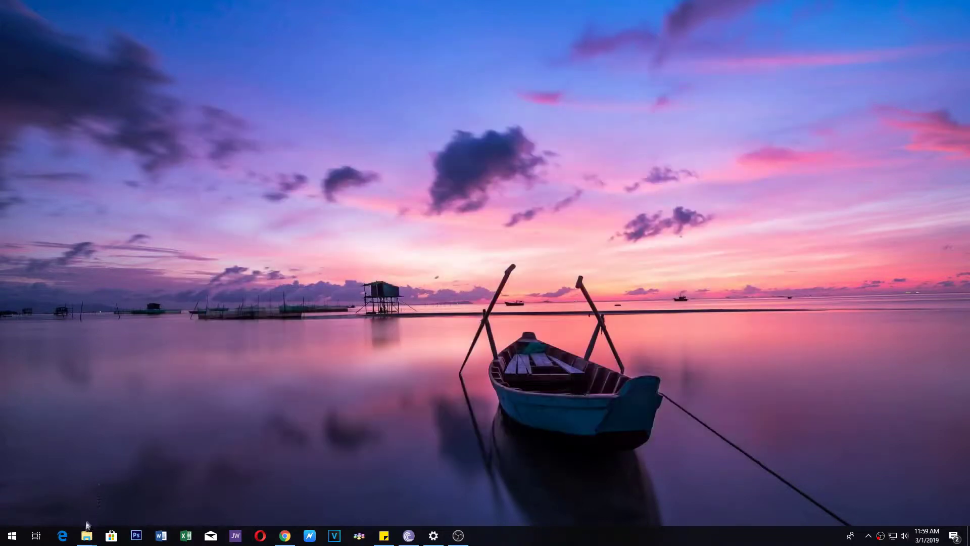
{"action": "mouse_move", "coordinate": [86, 534]}
{"action": "mouse_move", "coordinate": [86, 516]}
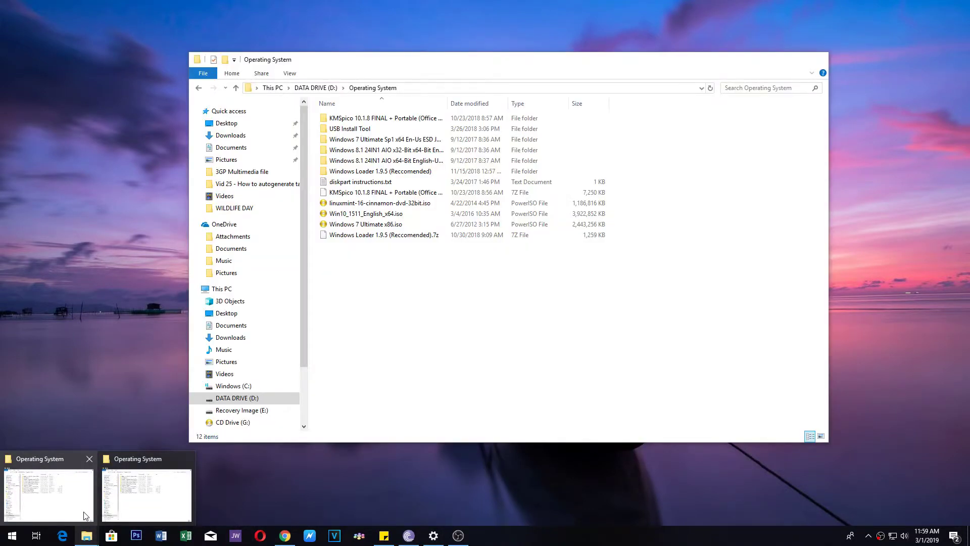
{"action": "left_click", "coordinate": [86, 516]}
{"action": "left_click", "coordinate": [352, 130]}
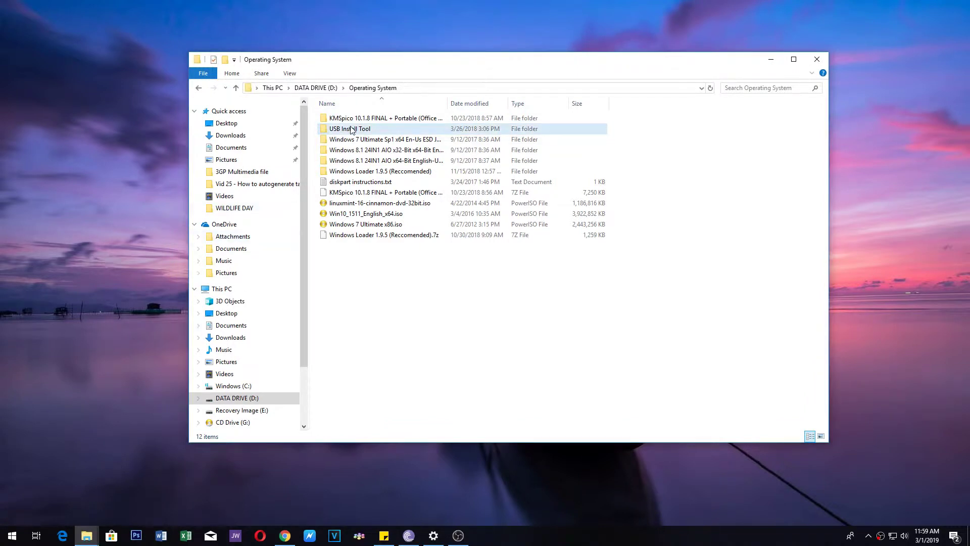
{"action": "double_click", "coordinate": [352, 130]}
{"action": "left_click", "coordinate": [361, 119]}
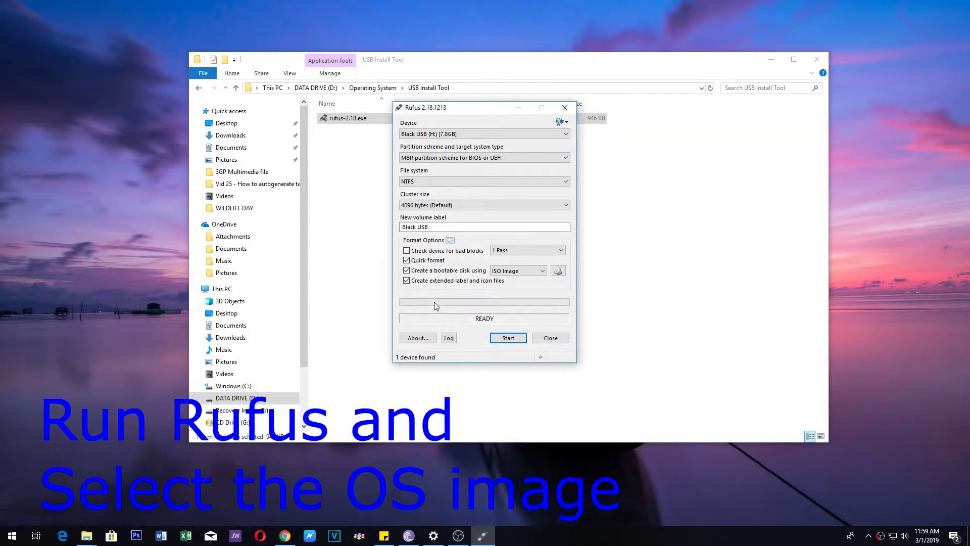
Choose Black USB (H:) as the target device, checking it against the drives listed in File Explorer.
{"action": "left_click", "coordinate": [425, 134]}
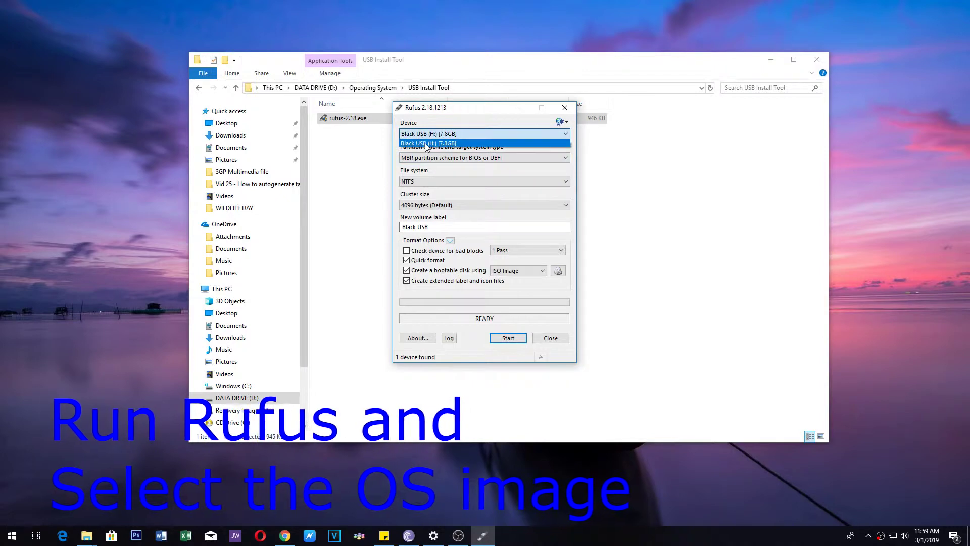
{"action": "left_click", "coordinate": [423, 144]}
{"action": "left_click_drag", "start_coordinate": [305, 330], "coordinate": [305, 384]}
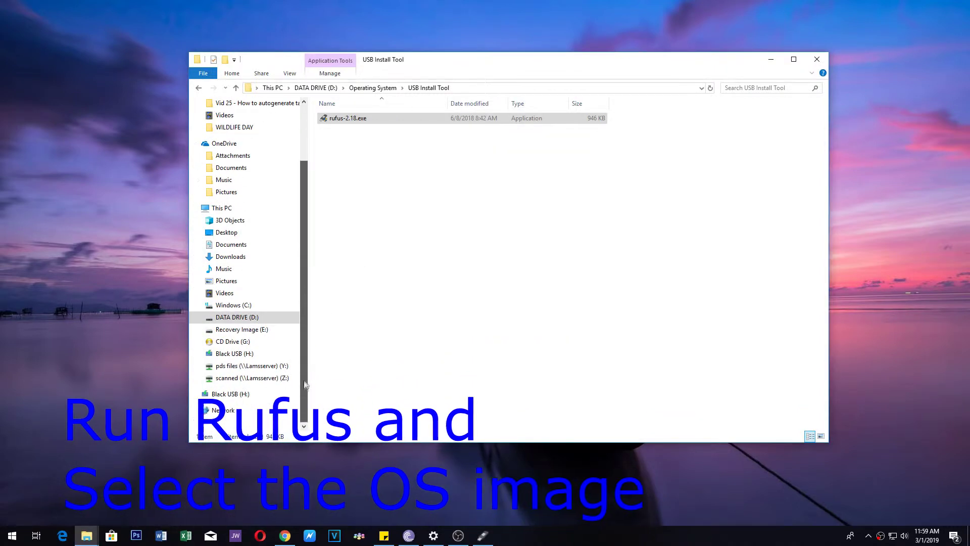
{"action": "left_click", "coordinate": [482, 537]}
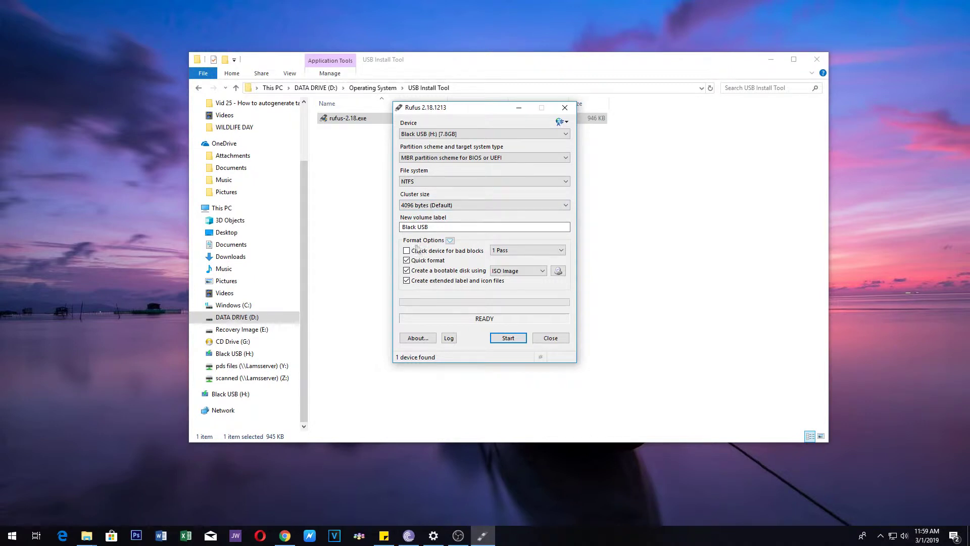
Replace the new volume label with "Linux Mint".
{"action": "left_click", "coordinate": [439, 226]}
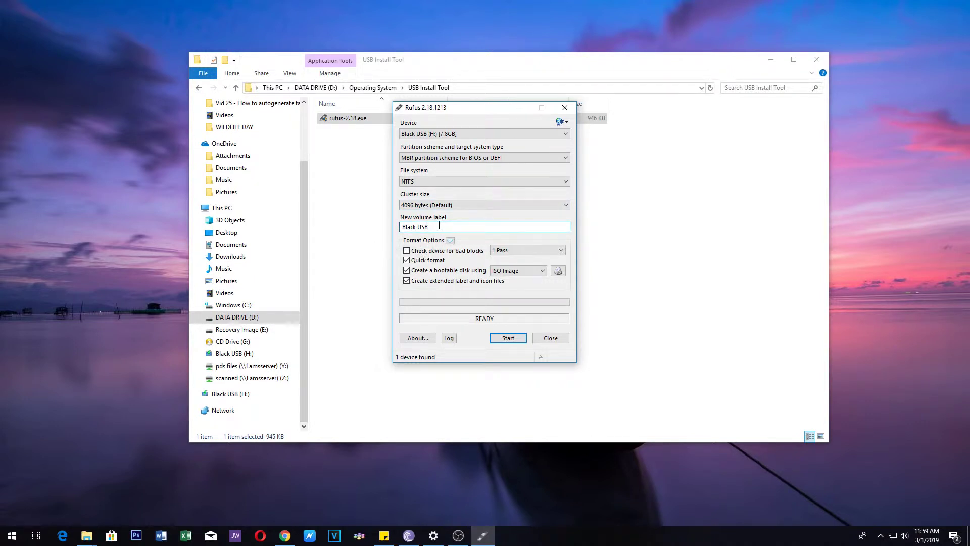
{"action": "left_click_drag", "start_coordinate": [438, 226], "coordinate": [403, 227]}
{"action": "type", "text": "Linux Mint"}
Load linuxmint-16-cinnamon-dvd-32bit.iso from the Operating System folder as the boot image.
{"action": "left_click", "coordinate": [557, 271]}
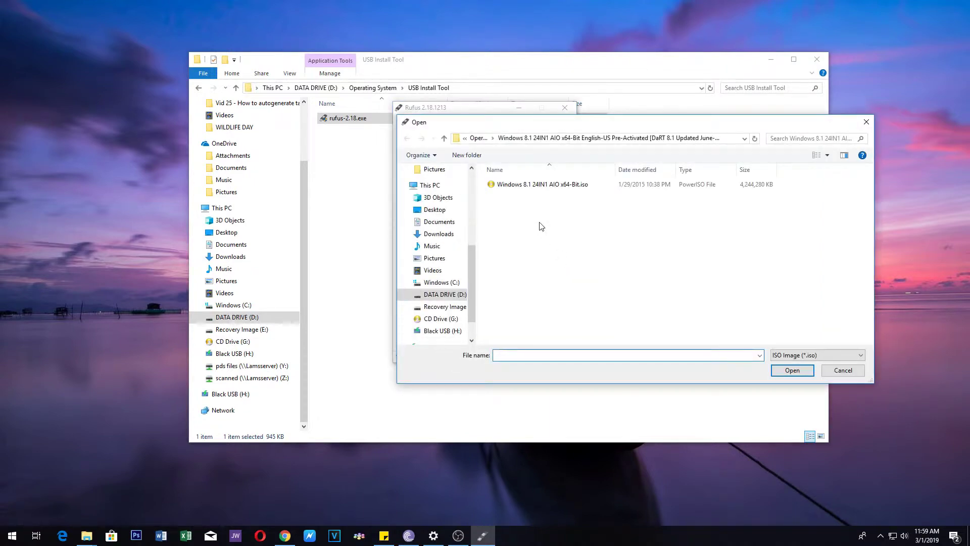
{"action": "left_click", "coordinate": [479, 138]}
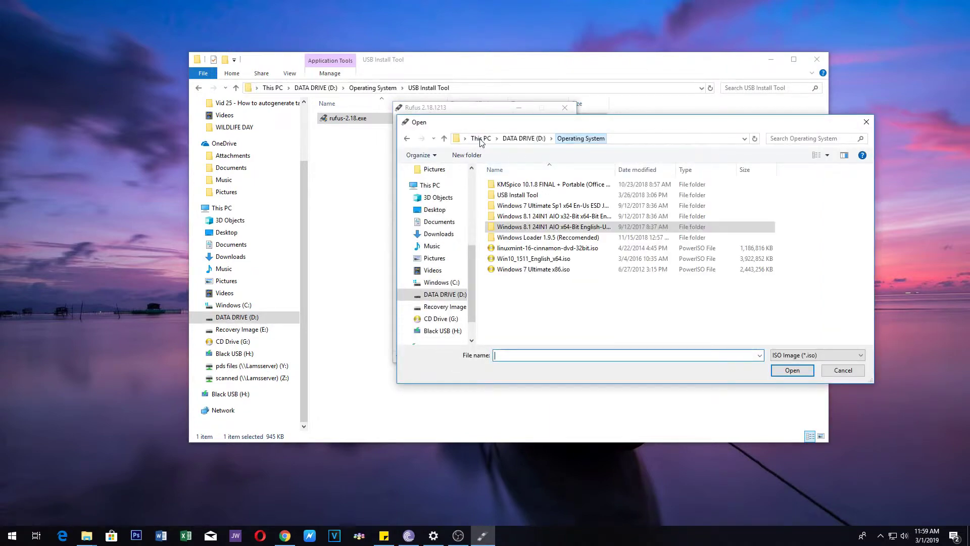
{"action": "left_click", "coordinate": [552, 249]}
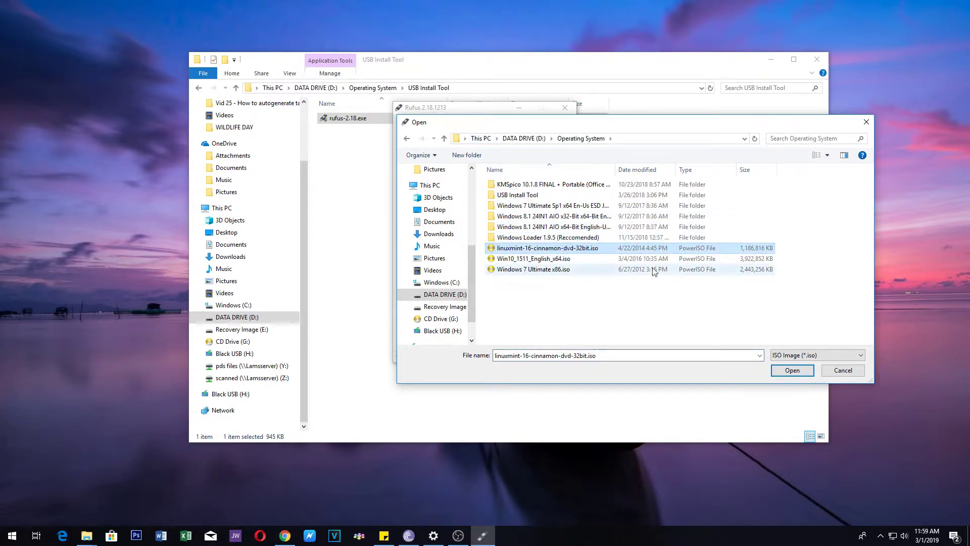
{"action": "left_click", "coordinate": [782, 371]}
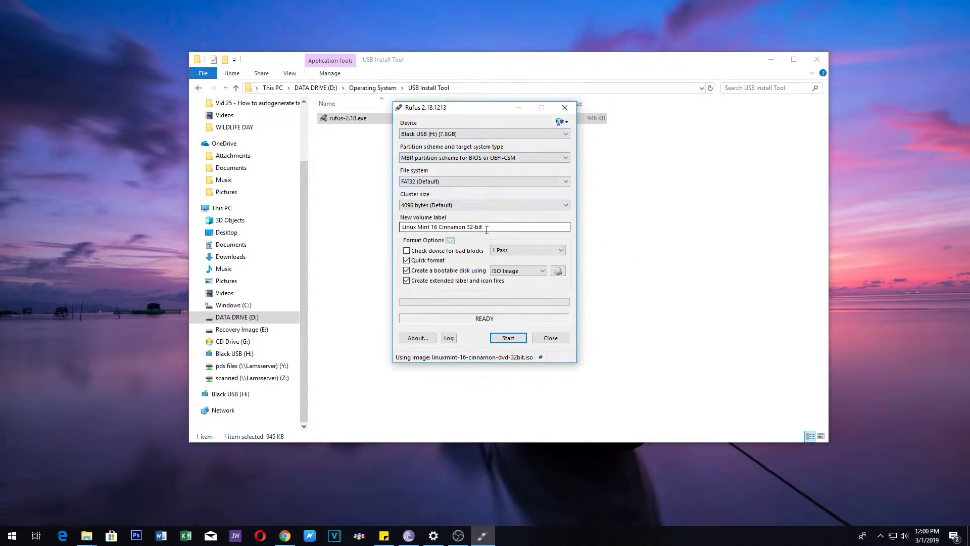
Shorten the new volume label to "Linux Mint" by removing the version, edition and bit suffix.
{"action": "left_click_drag", "start_coordinate": [484, 227], "coordinate": [393, 218]}
{"action": "left_click", "coordinate": [506, 228]}
{"action": "left_click_drag", "start_coordinate": [491, 227], "coordinate": [432, 227]}
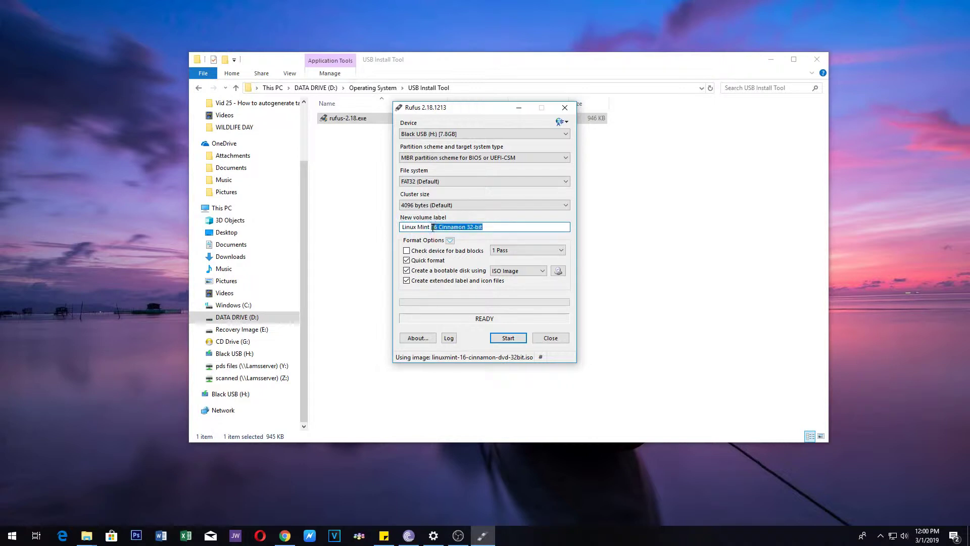
{"action": "key", "text": "BackSpace"}
Start writing the USB drive in the recommended ISO Image mode and accept erasing all its data.
{"action": "left_click", "coordinate": [509, 339]}
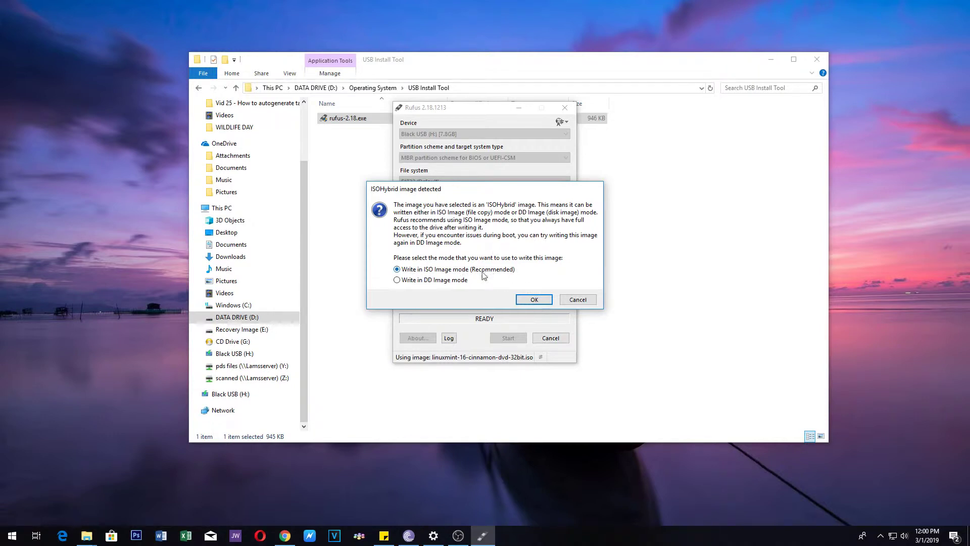
{"action": "left_click", "coordinate": [531, 300]}
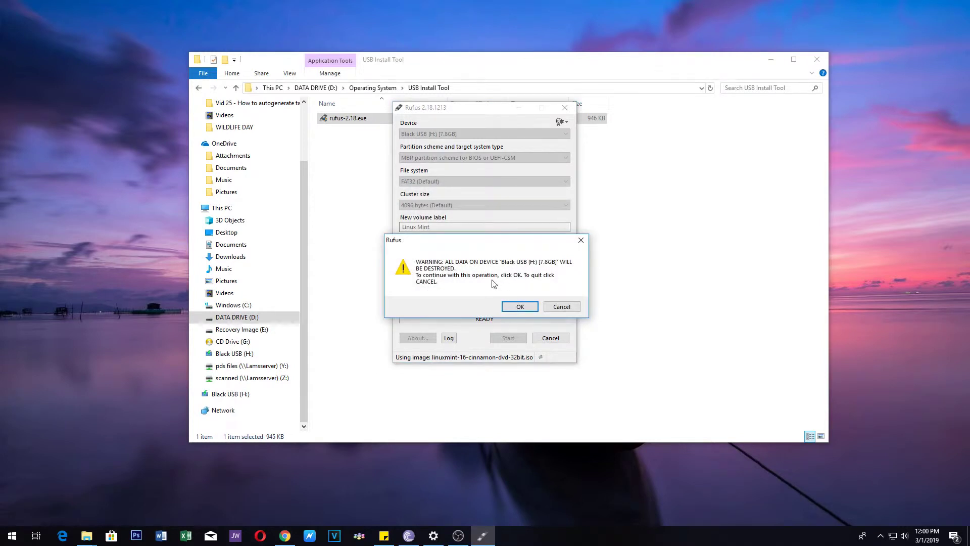
{"action": "left_click", "coordinate": [519, 307]}
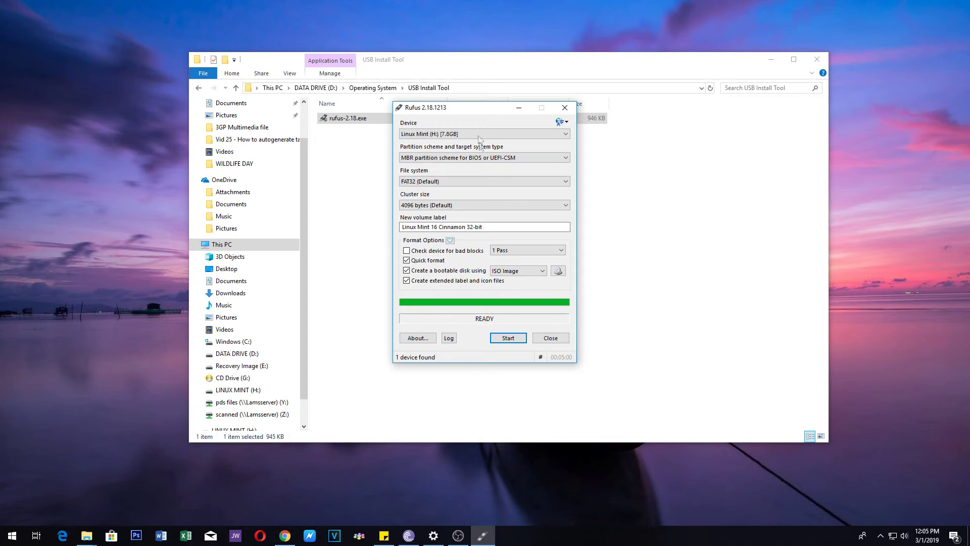
Close Rufus and return to the USB Install Tool folder window.
{"action": "left_click_drag", "start_coordinate": [469, 112], "coordinate": [459, 100]}
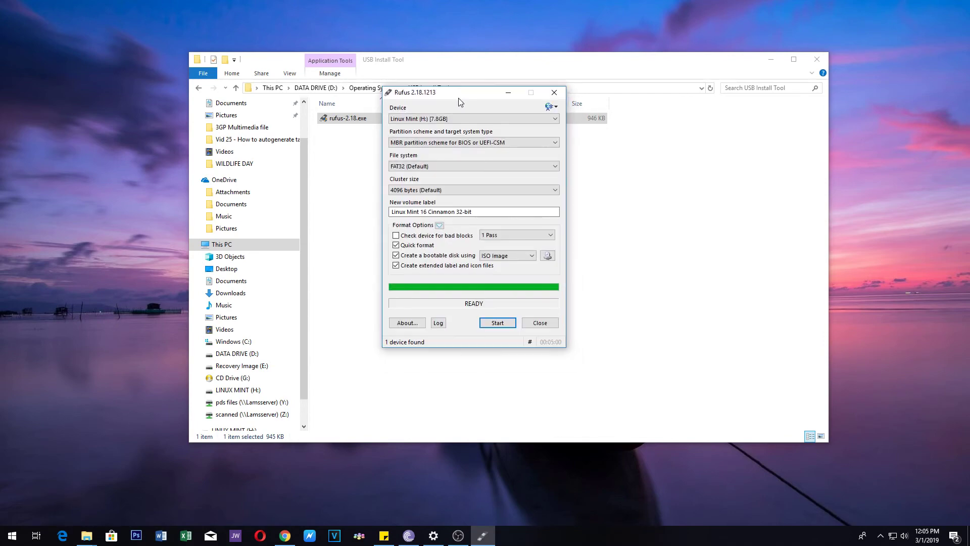
{"action": "left_click", "coordinate": [539, 323]}
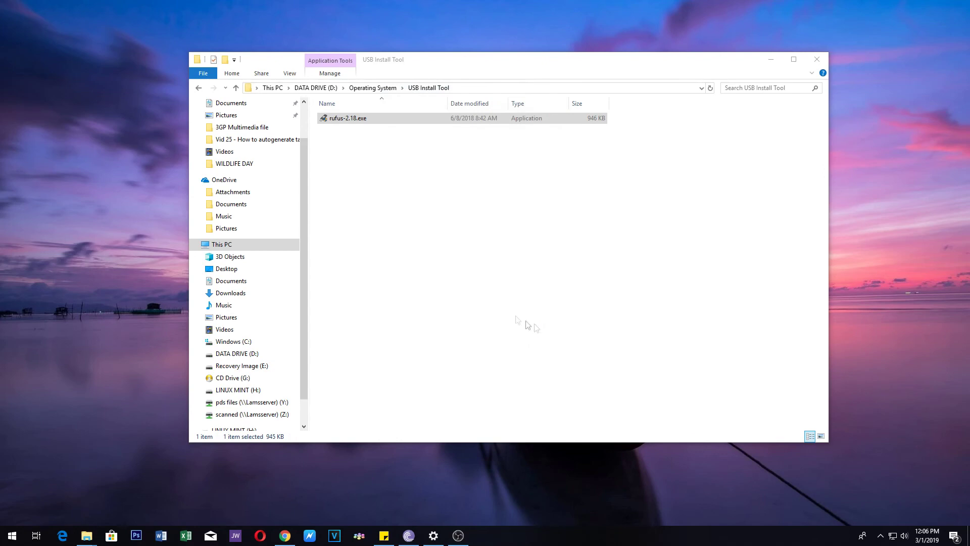
{"action": "left_click", "coordinate": [460, 285]}
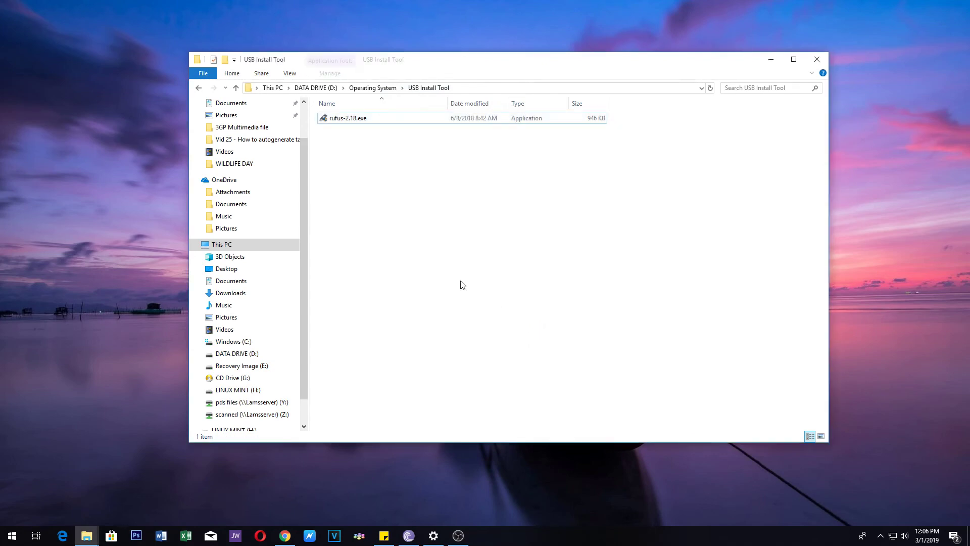
Open the LINUX MINT (H:) drive and examine the boot files and folders written to it.
{"action": "left_click", "coordinate": [260, 390]}
{"action": "left_click_drag", "start_coordinate": [526, 337], "coordinate": [423, 110]}
{"action": "left_click", "coordinate": [467, 310]}
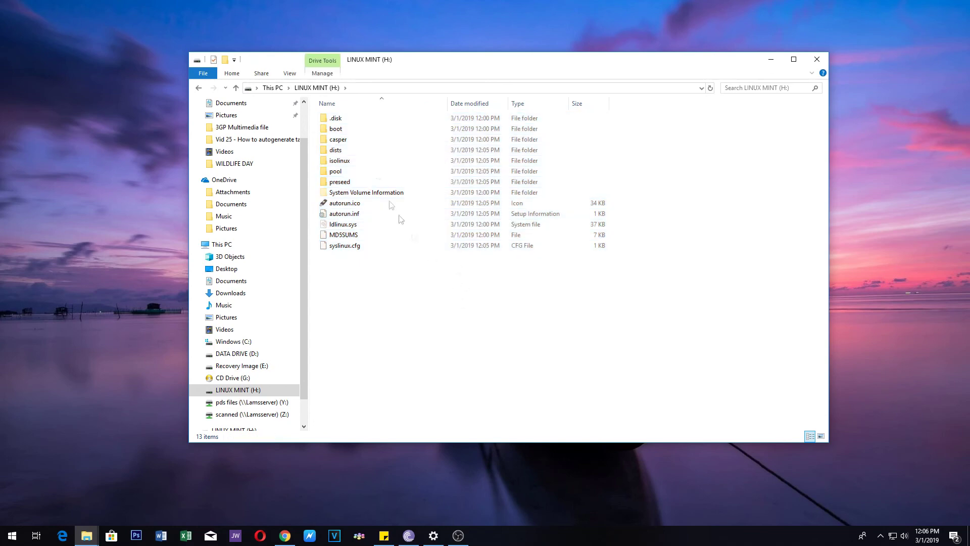
{"action": "left_click", "coordinate": [367, 130]}
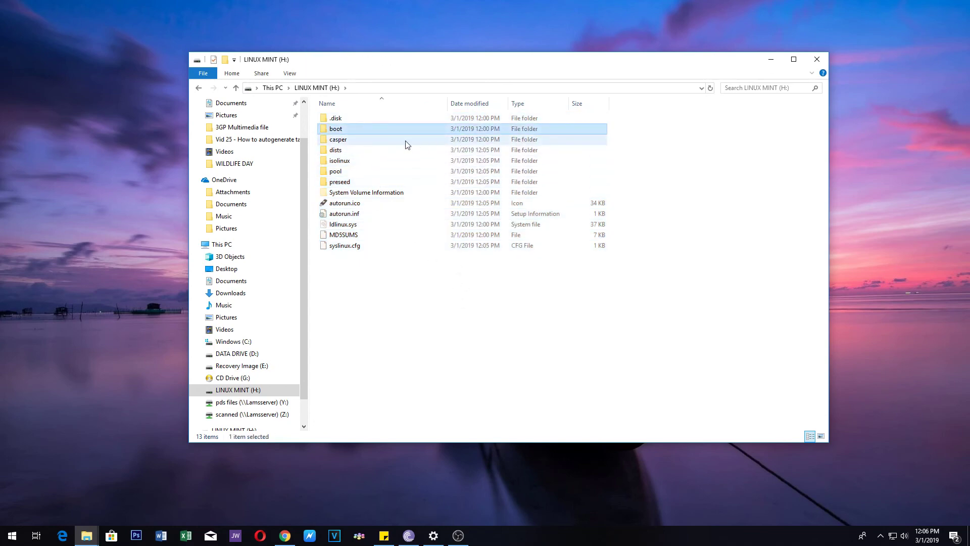